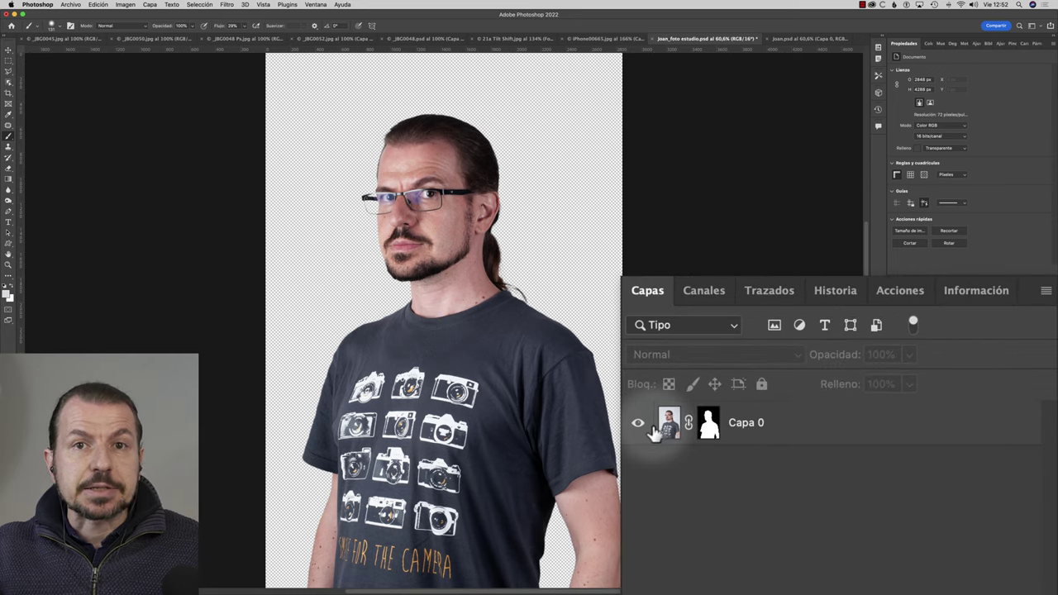
Inspect the Capa 0 portrait mask, then switch to the Joan.psd garden composite
left_click(709, 431, "alt")
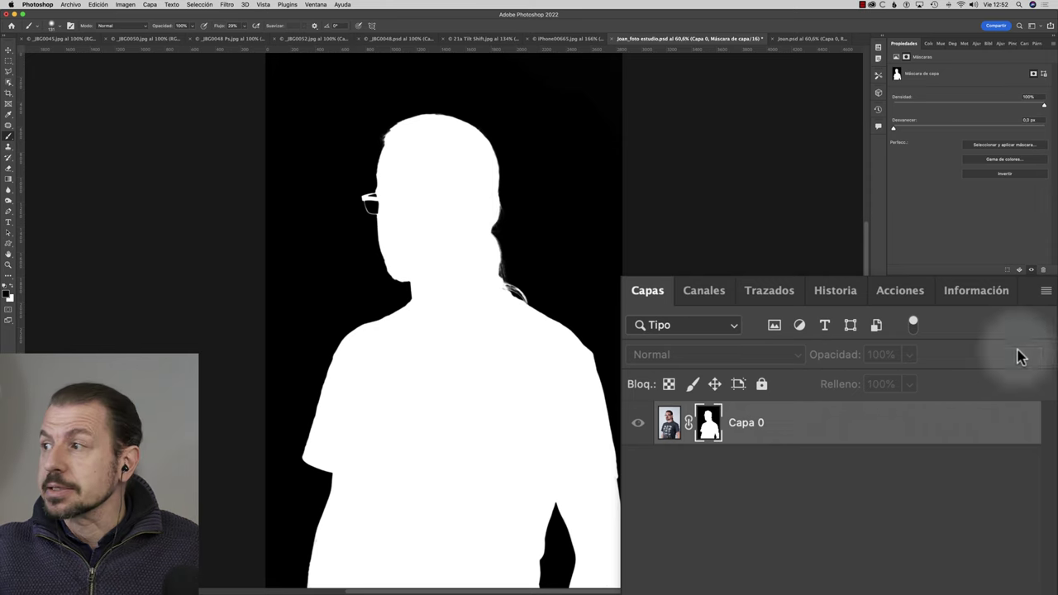
left_click(667, 423)
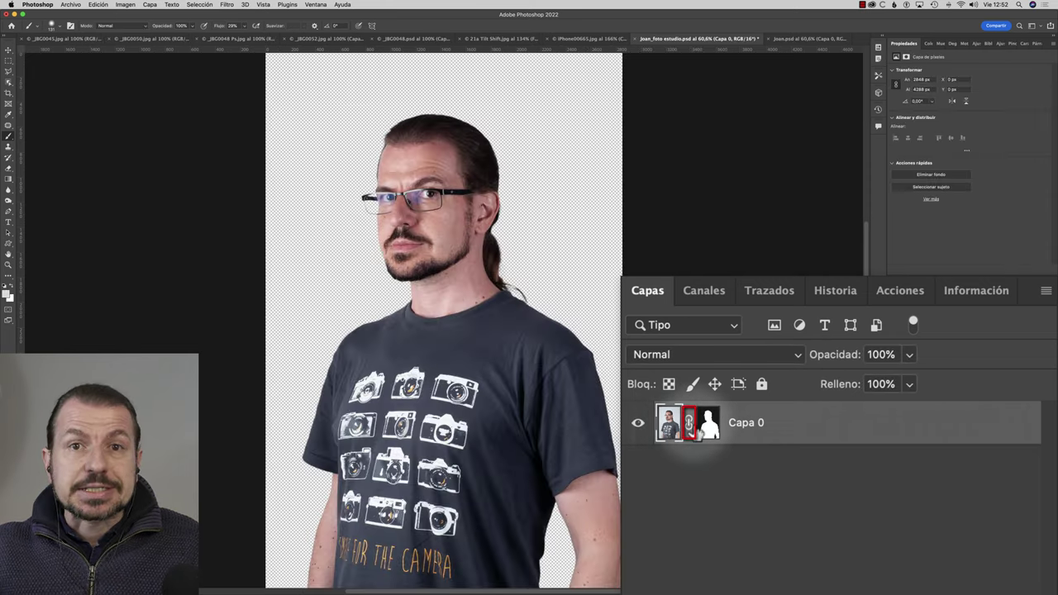
left_click(785, 41)
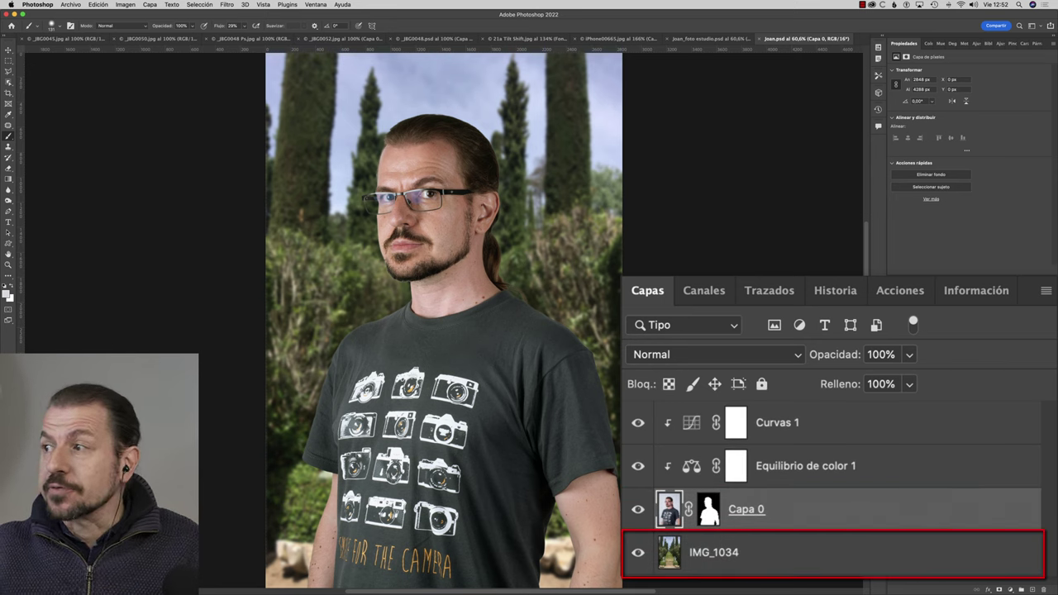
Hide and re-show the portrait, Equilibrio de color 1 and Curvas 1 over the IMG_1034 garden layer
left_click(638, 553, "alt")
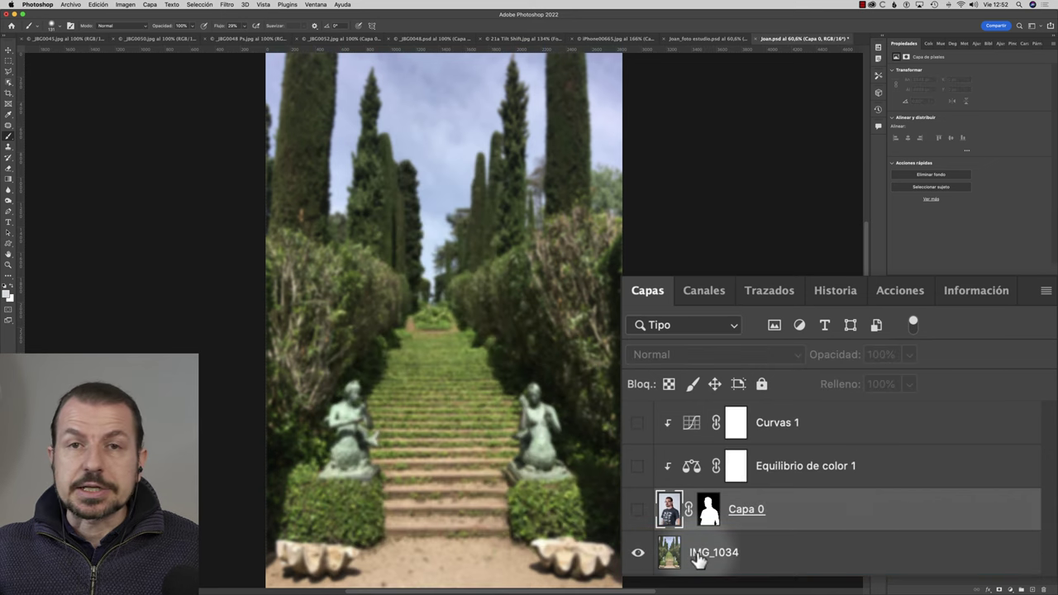
left_click(698, 562)
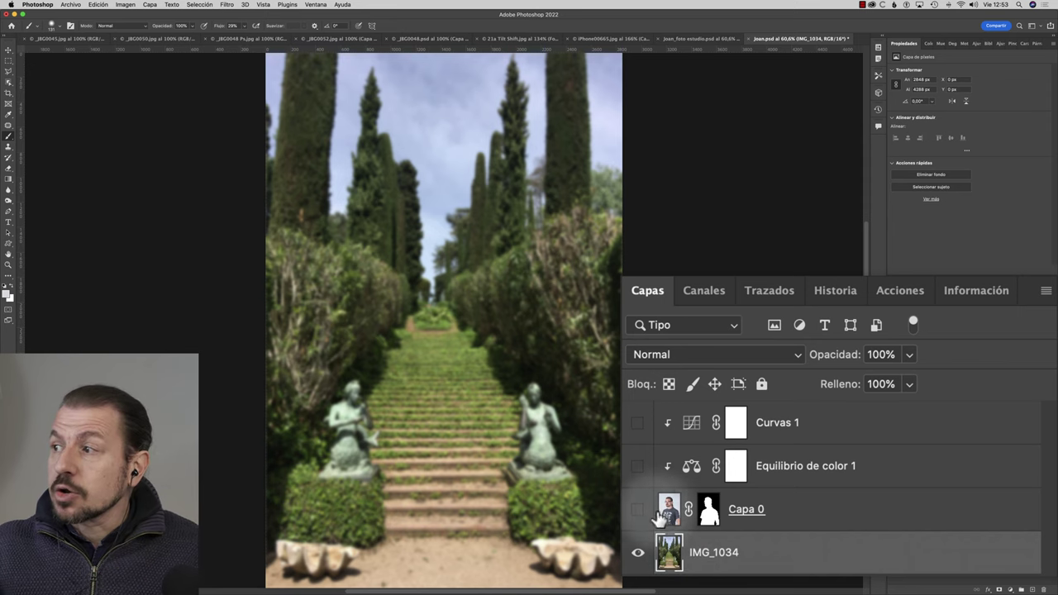
left_click(638, 509)
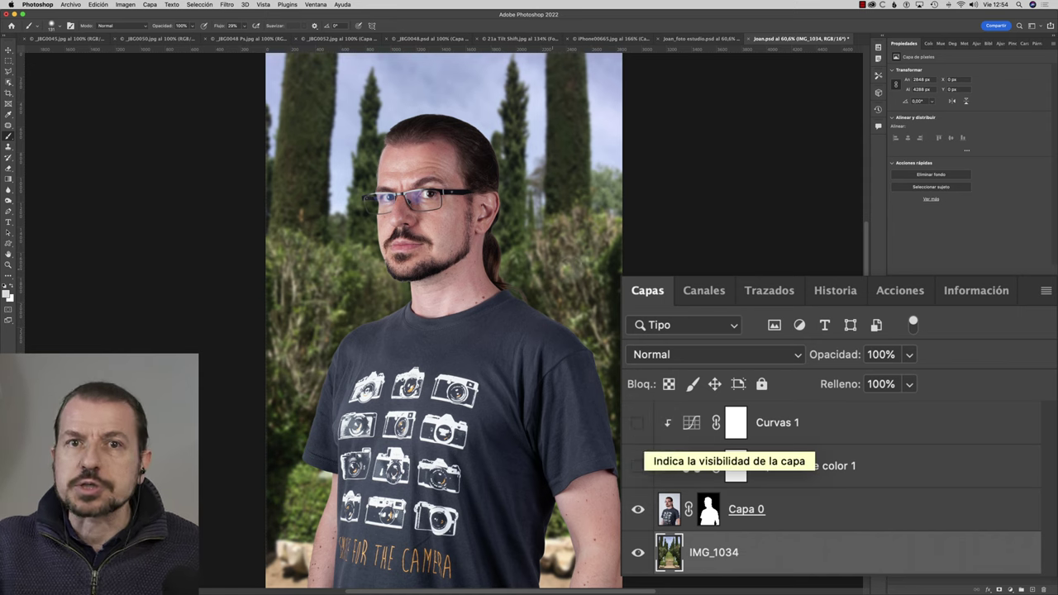
left_click(638, 423)
left_click(637, 466)
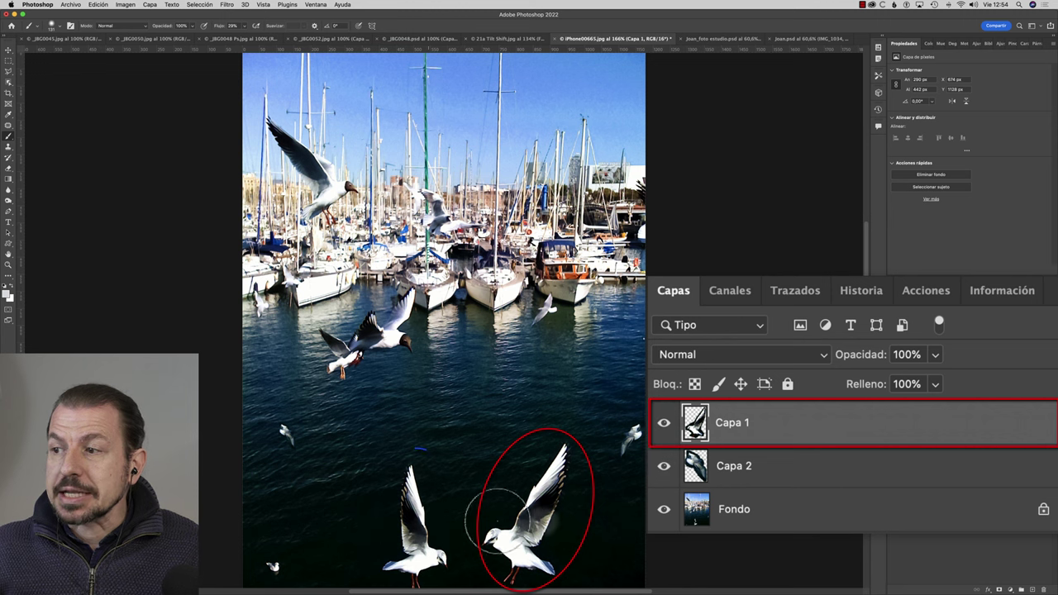
Show Capa 2 so the gull inside the red circle reappears
left_click(662, 470)
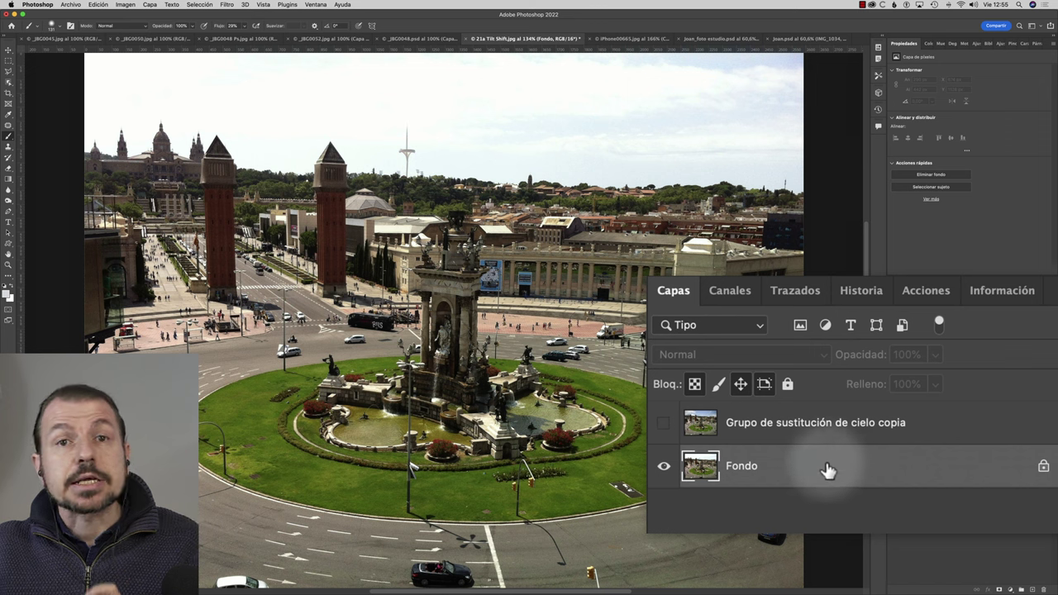
Turn on Grupo de sustitución de cielo copia to reveal the replaced sky
left_click(663, 424)
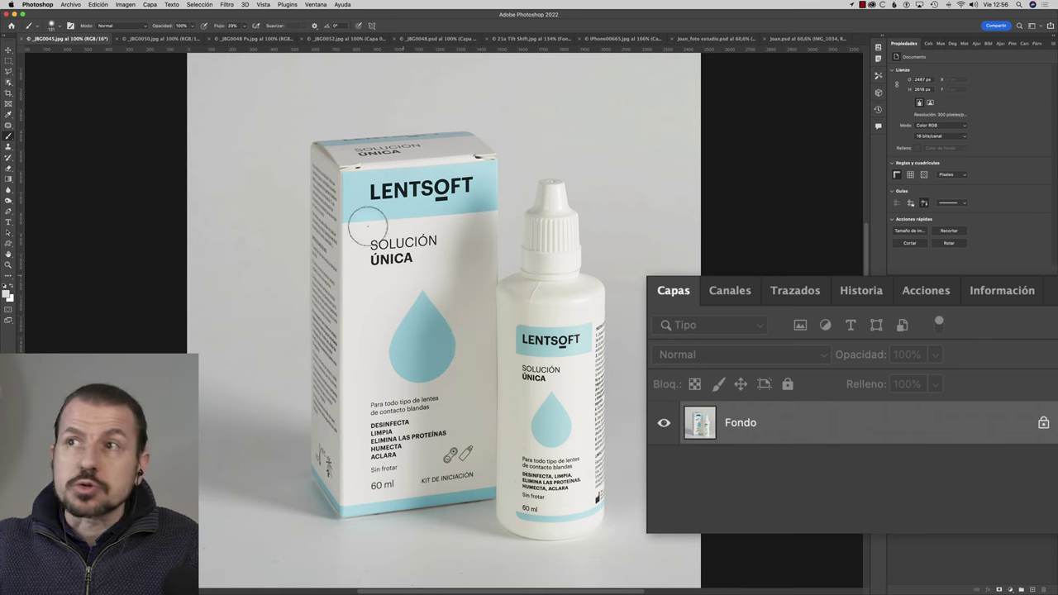
Switch to the _JBG0048-2 photo showing the LENTSOFT box alone
left_click(157, 38)
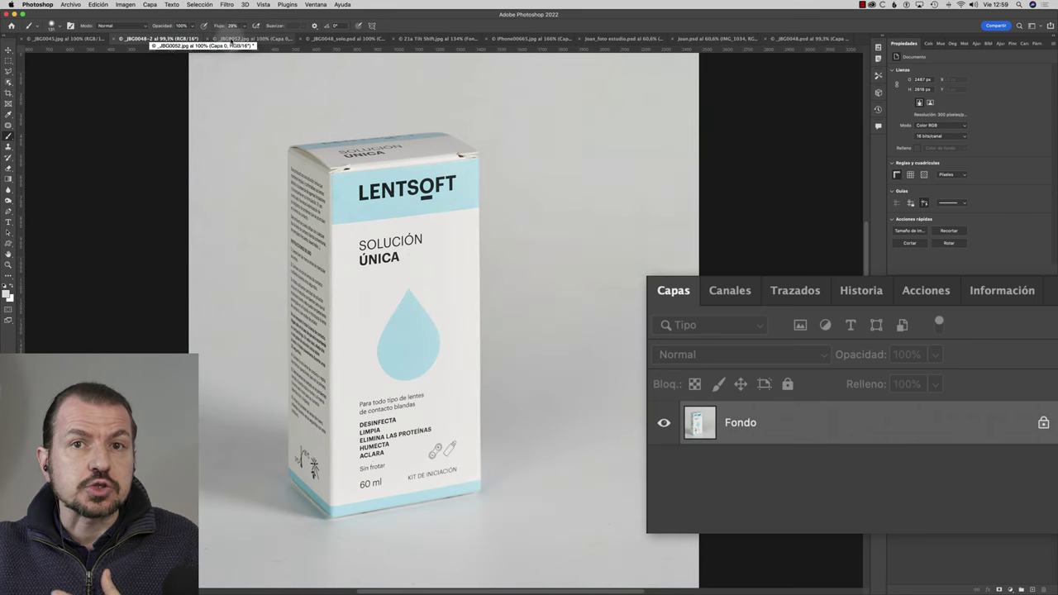
Go via the _JBG0052 document to the _JBG0048_solo.psd bottle-and-box composite
left_click(247, 38)
left_click(329, 40)
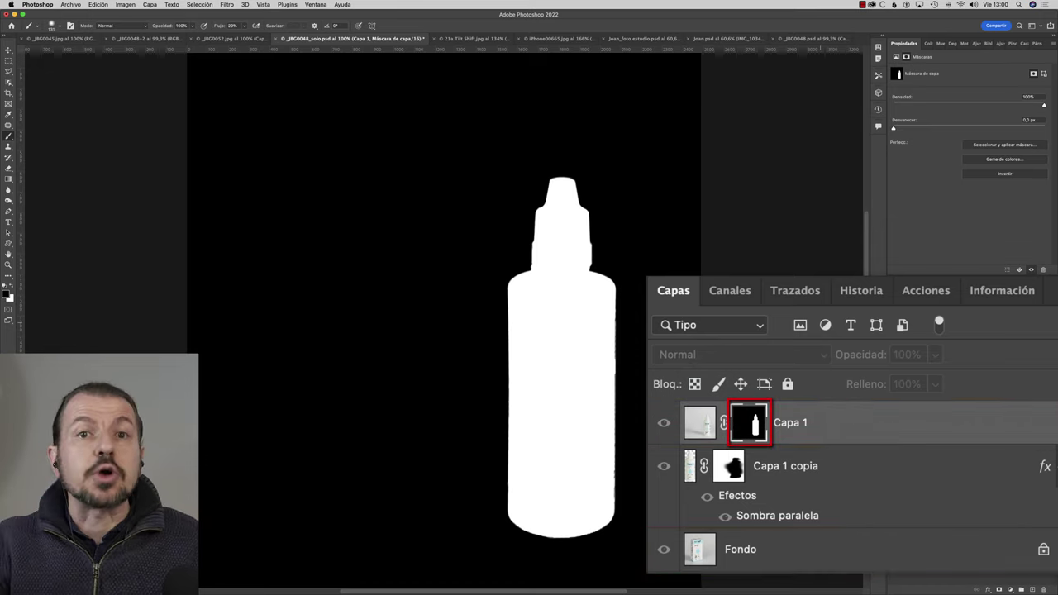
Move Capa 1's bottle image to X -96, Y 56 px beside the box
left_click(700, 422)
key("v")
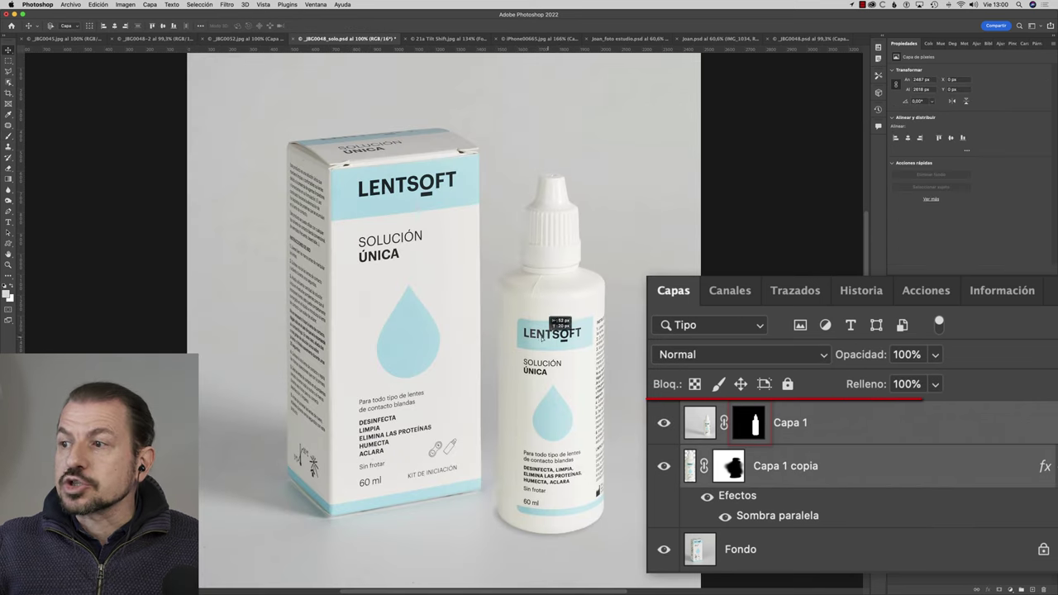
mouse_move(558, 345)
left_mouse_down()
mouse_move(536, 357)
mouse_move(593, 342)
mouse_move(487, 349)
mouse_move(505, 353)
left_mouse_up()
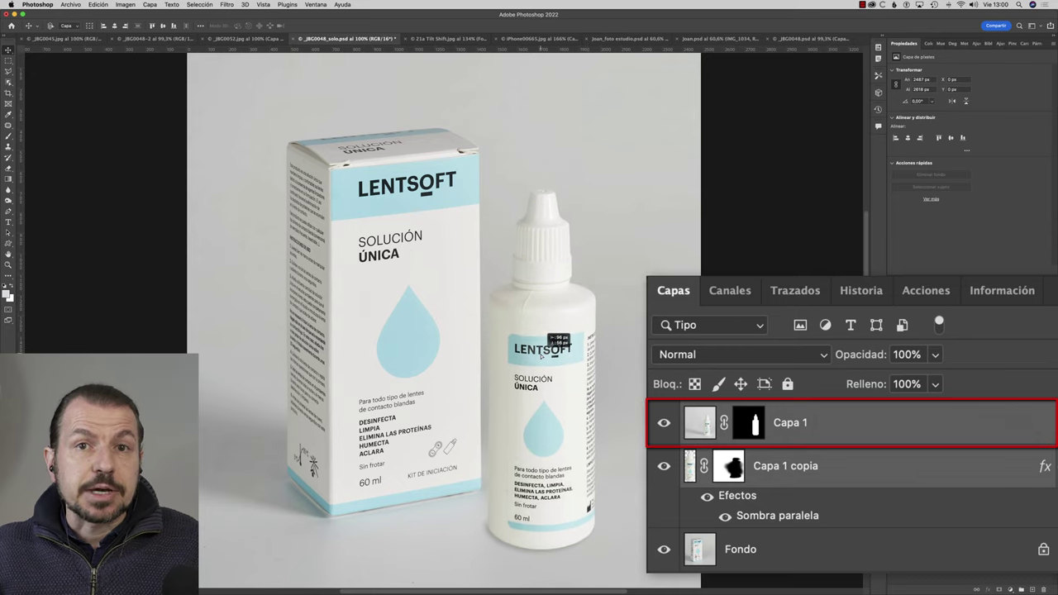
left_click_drag(542, 355, 542, 356)
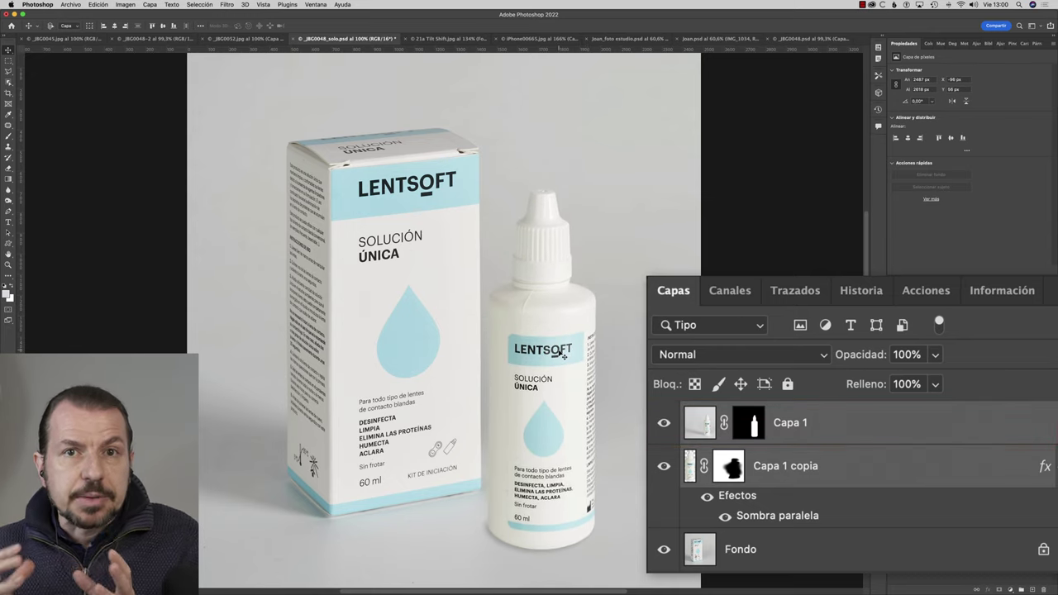